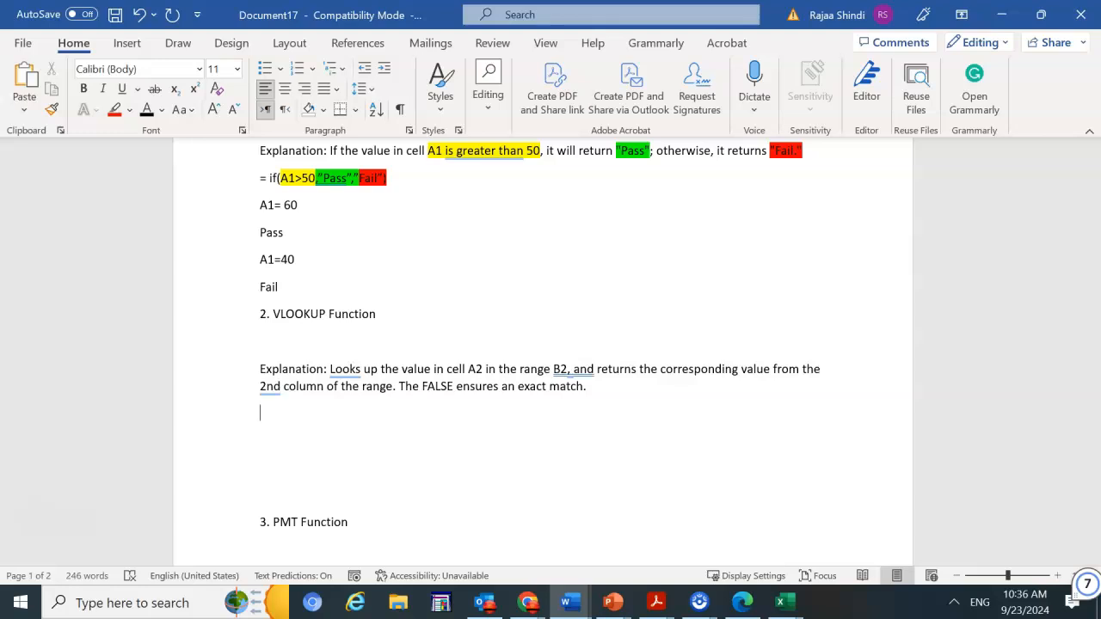
# Change the range in the VLOOKUP explanation to read B2-C10
pyautogui.click(339, 370)
pyautogui.click(486, 337)
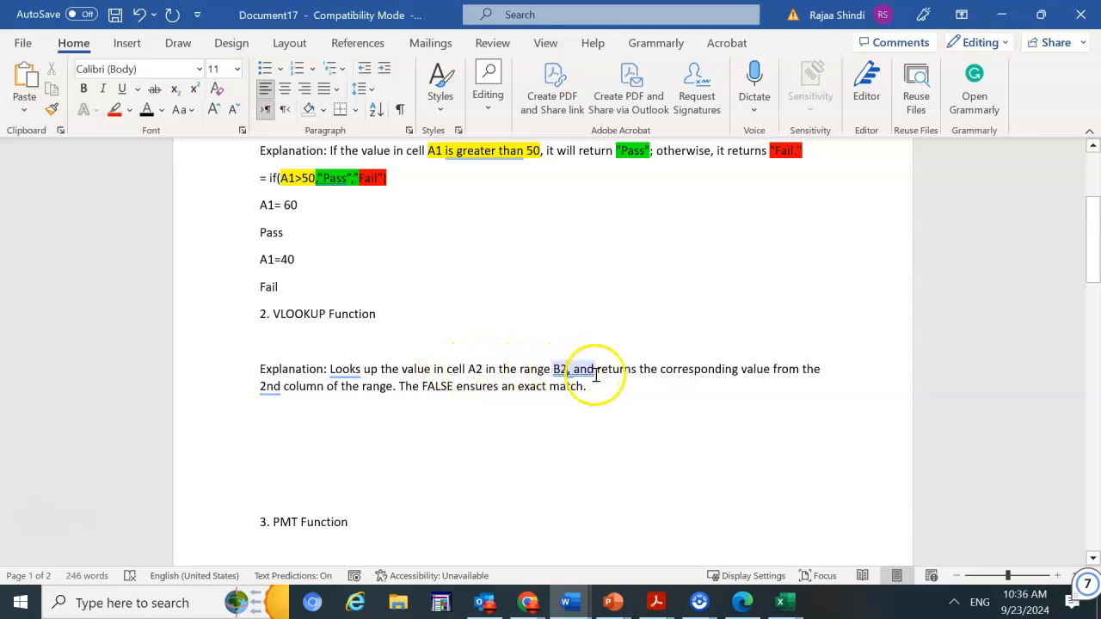
pyautogui.click(568, 369)
pyautogui.write('-C10')
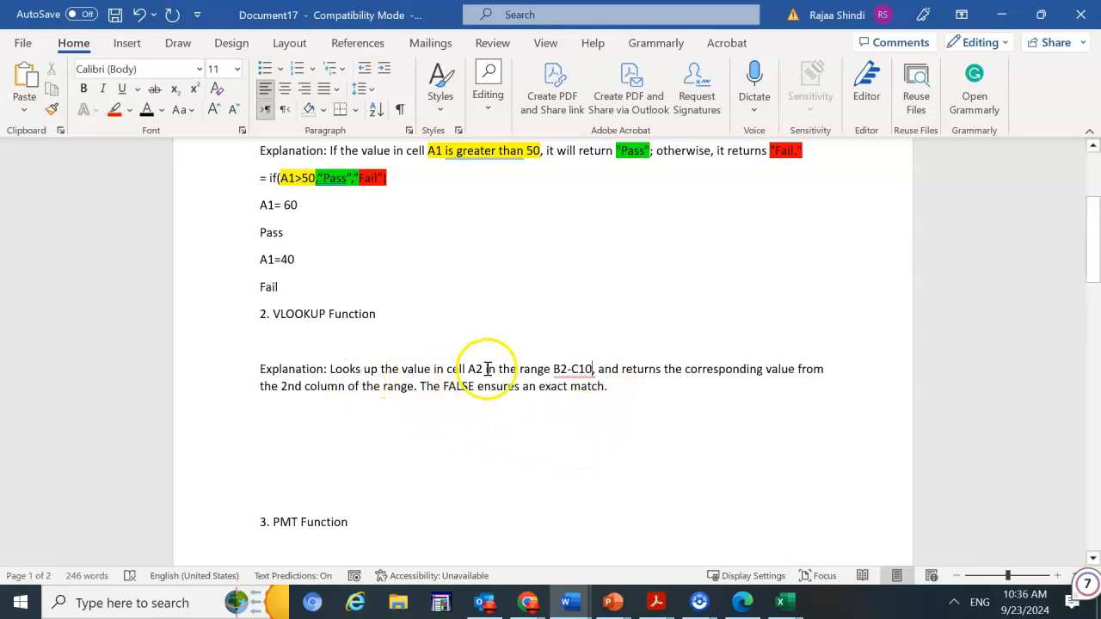
# Start a formula line below the explanation with =Vlookup(
pyautogui.moveTo(485, 369); pyautogui.dragTo(447, 370)
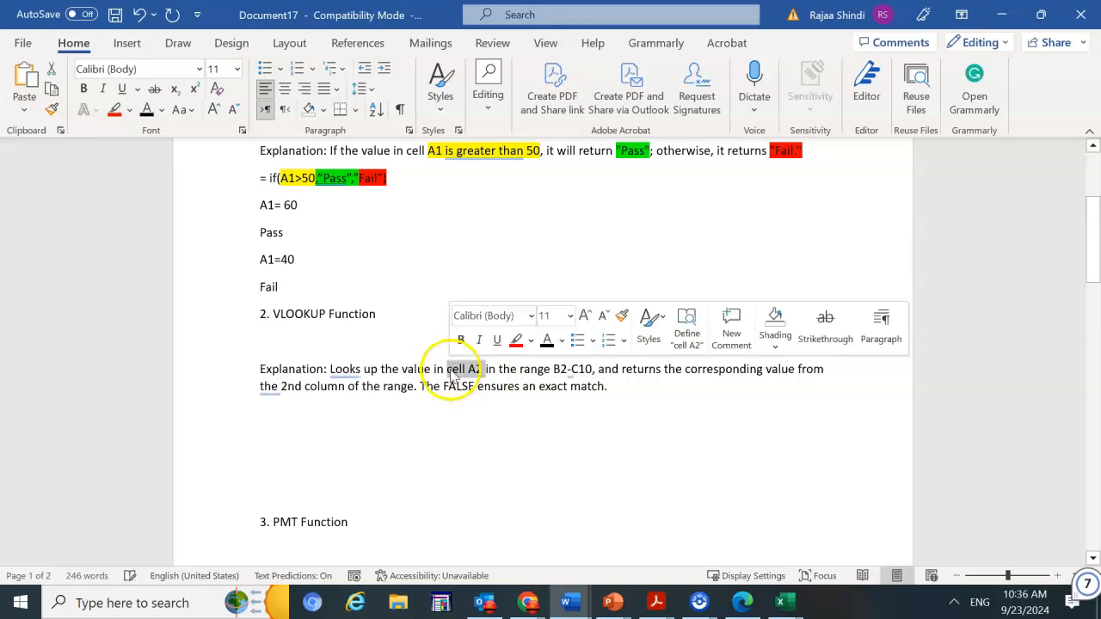
pyautogui.click(558, 415)
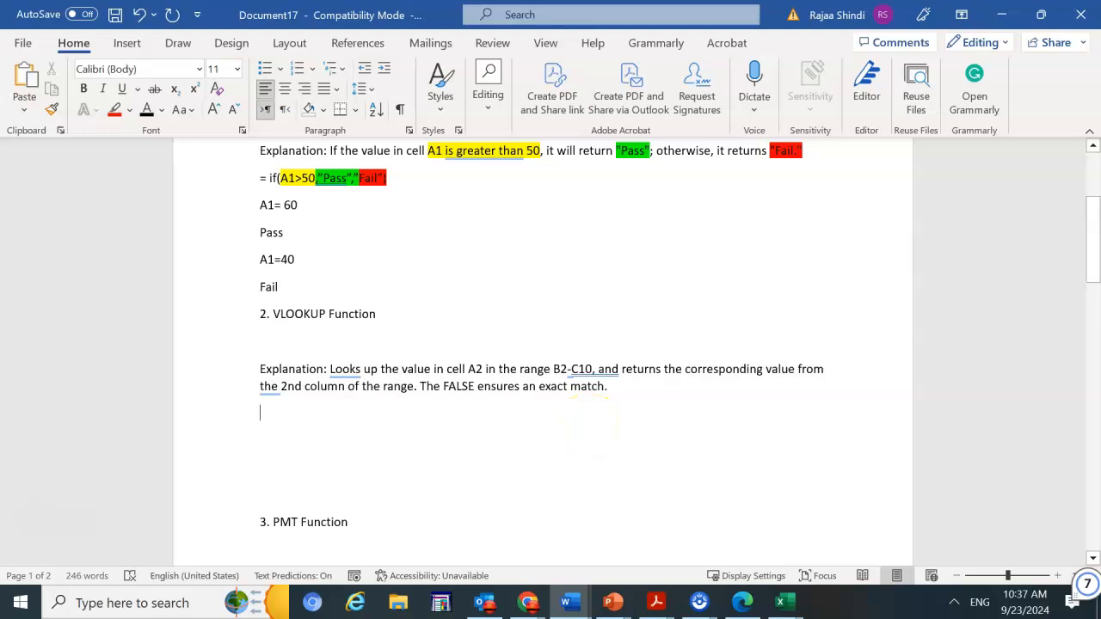
pyautogui.write('=')
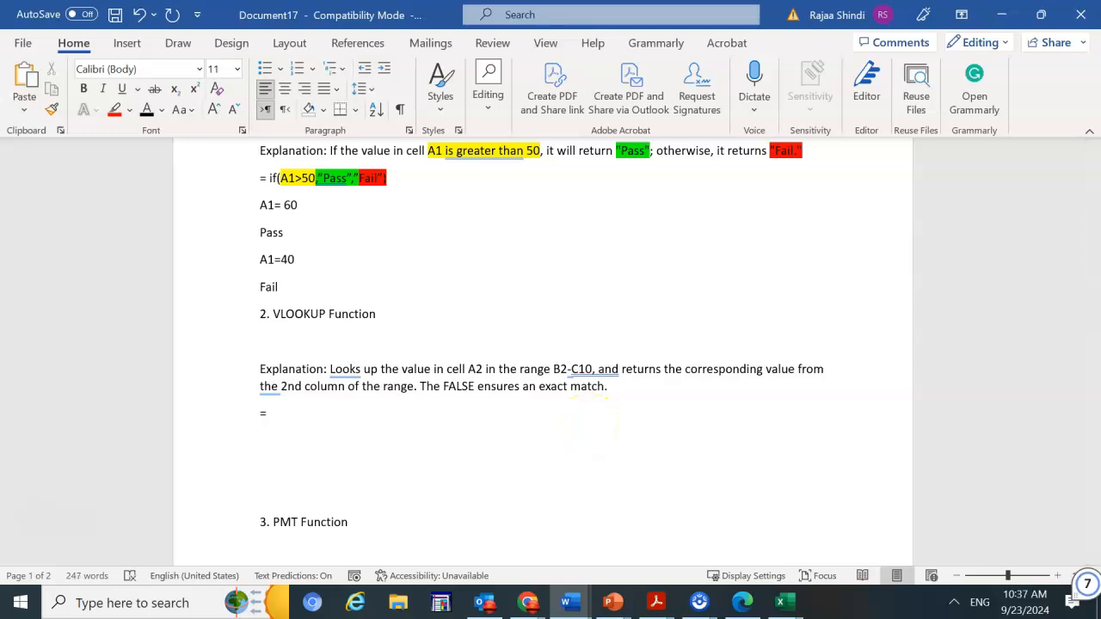
pyautogui.write('Vlookup(')
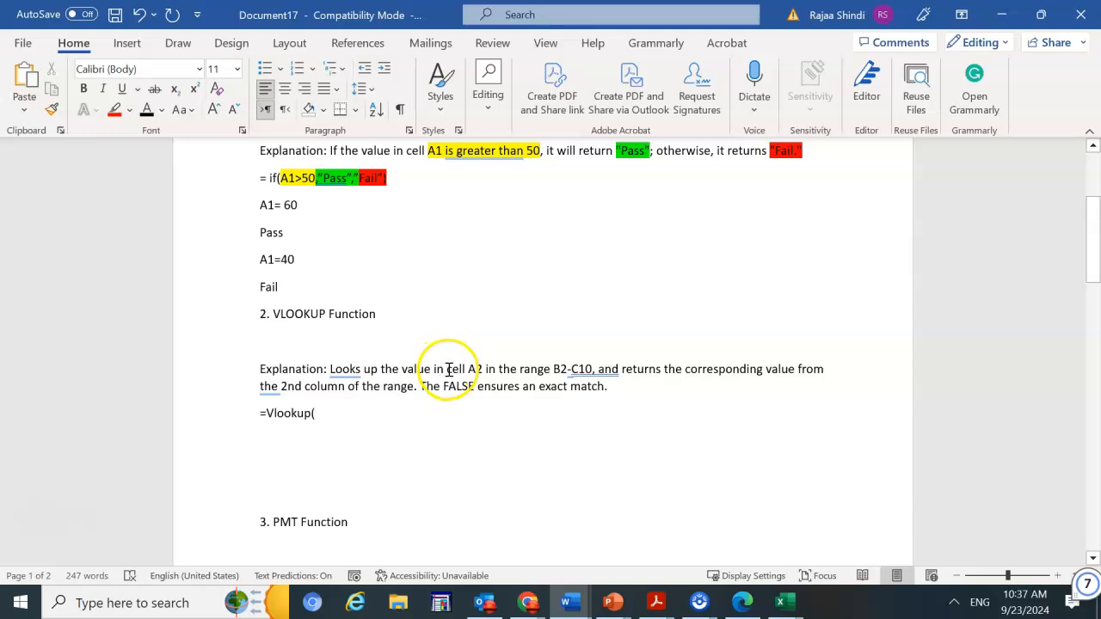
# Highlight "cell A2" in the explanation in yellow
pyautogui.moveTo(447, 369); pyautogui.dragTo(484, 372)
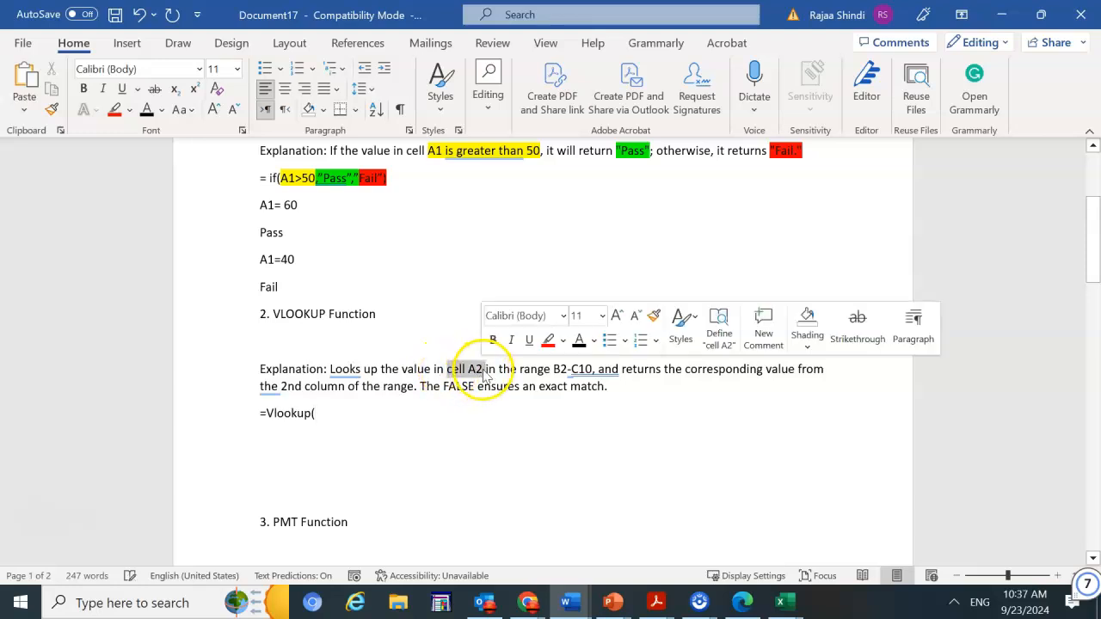
pyautogui.click(562, 340)
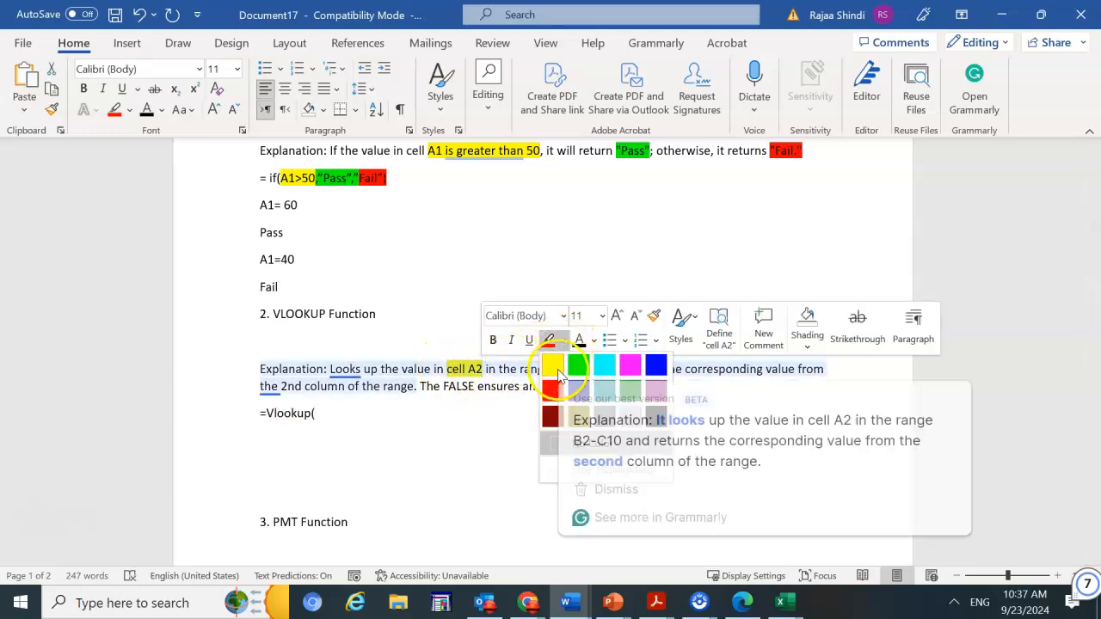
pyautogui.click(555, 370)
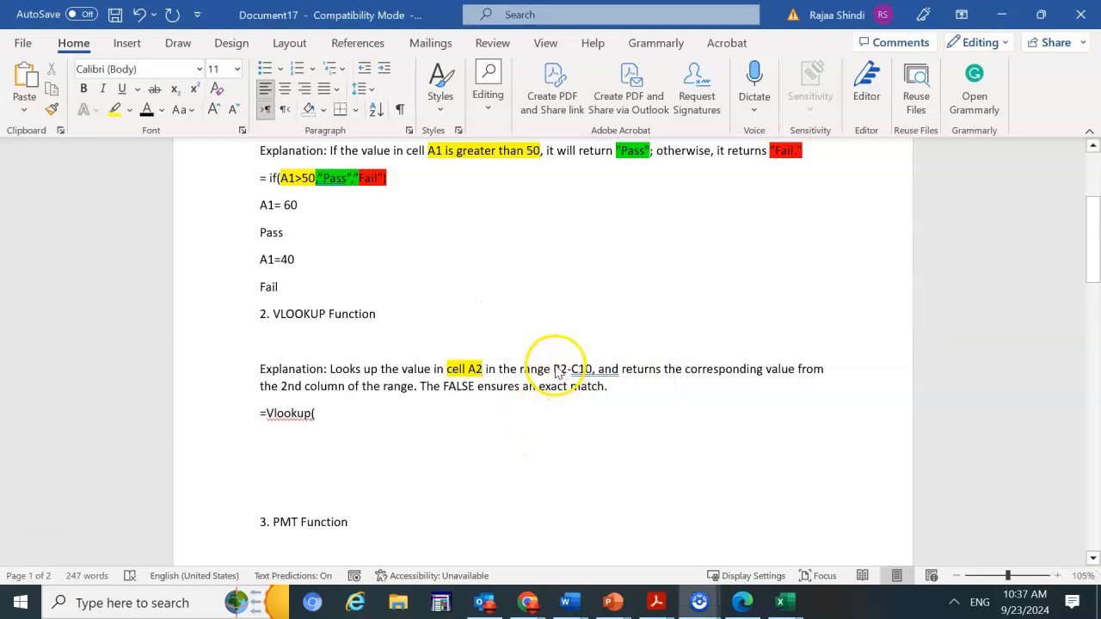
# Highlight the range "B2-C10" in the explanation in bright green
pyautogui.moveTo(555, 370); pyautogui.dragTo(590, 368)
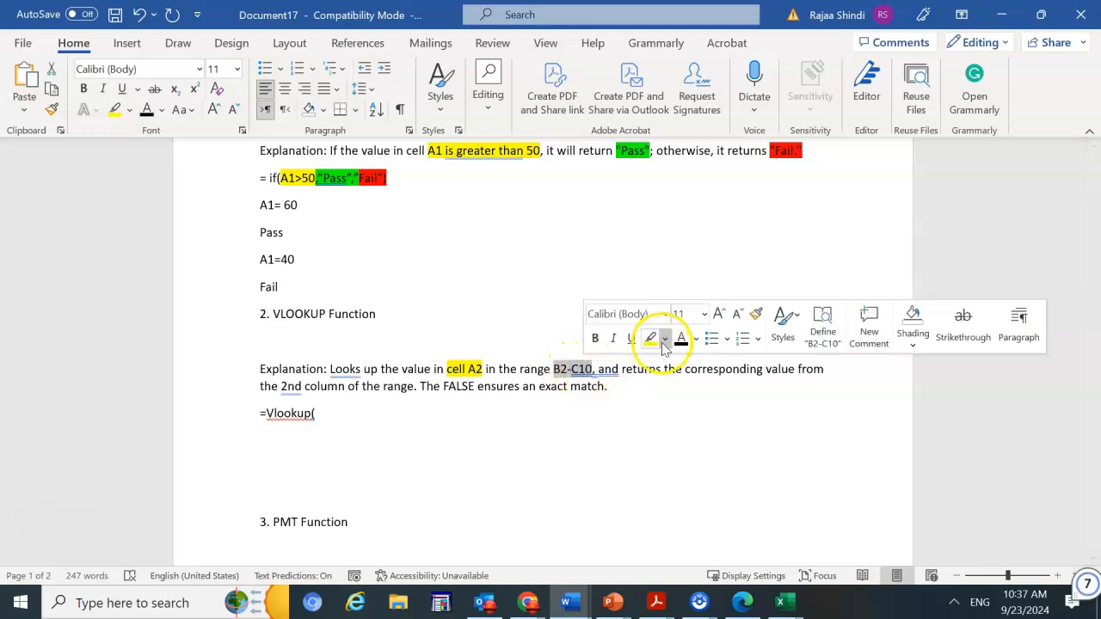
pyautogui.click(664, 340)
pyautogui.click(678, 363)
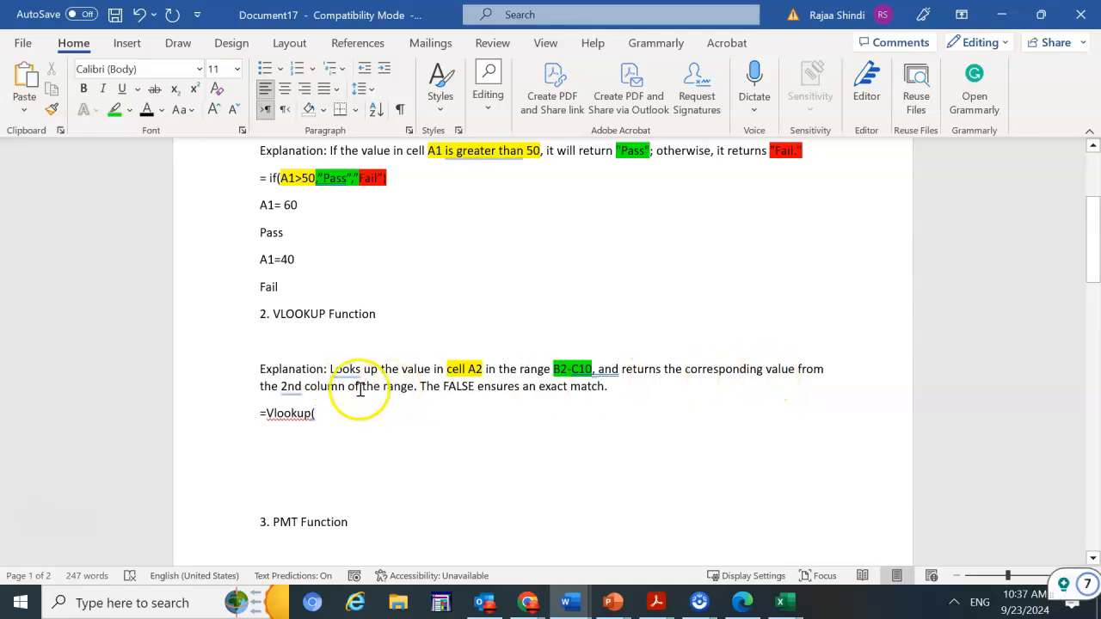
# Highlight "2nd column of the range" in turquoise
pyautogui.moveTo(413, 386); pyautogui.dragTo(284, 386)
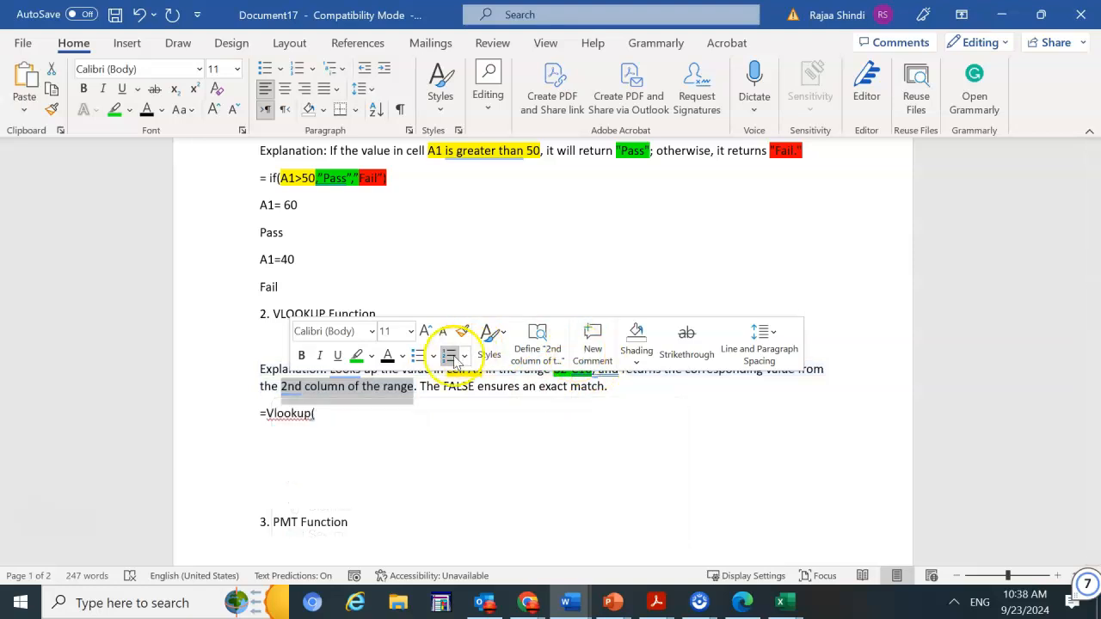
pyautogui.click(371, 356)
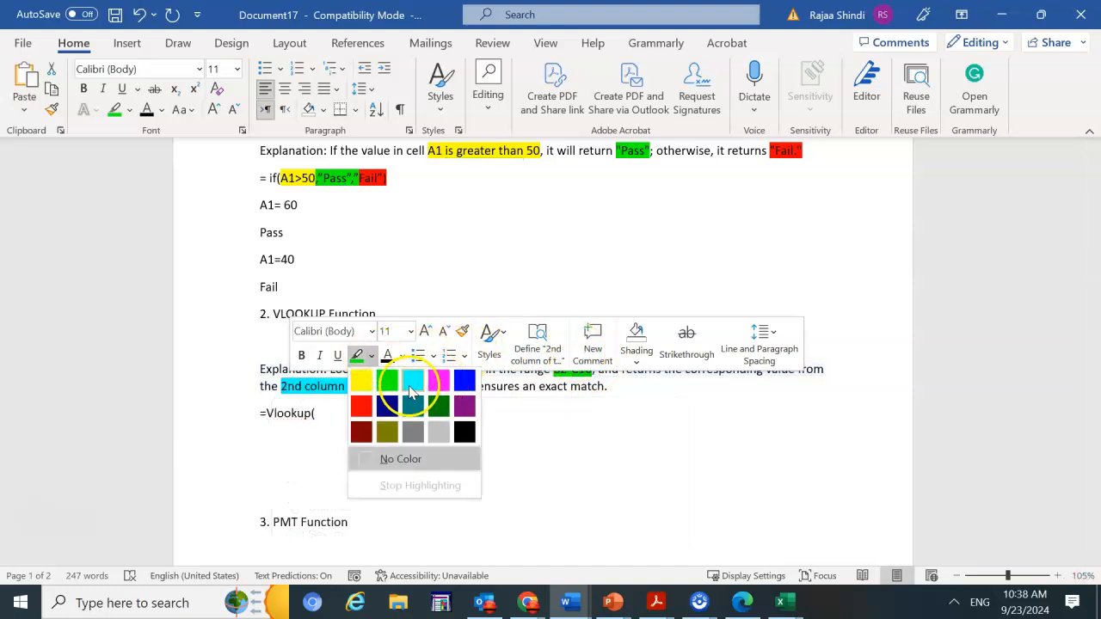
pyautogui.click(411, 389)
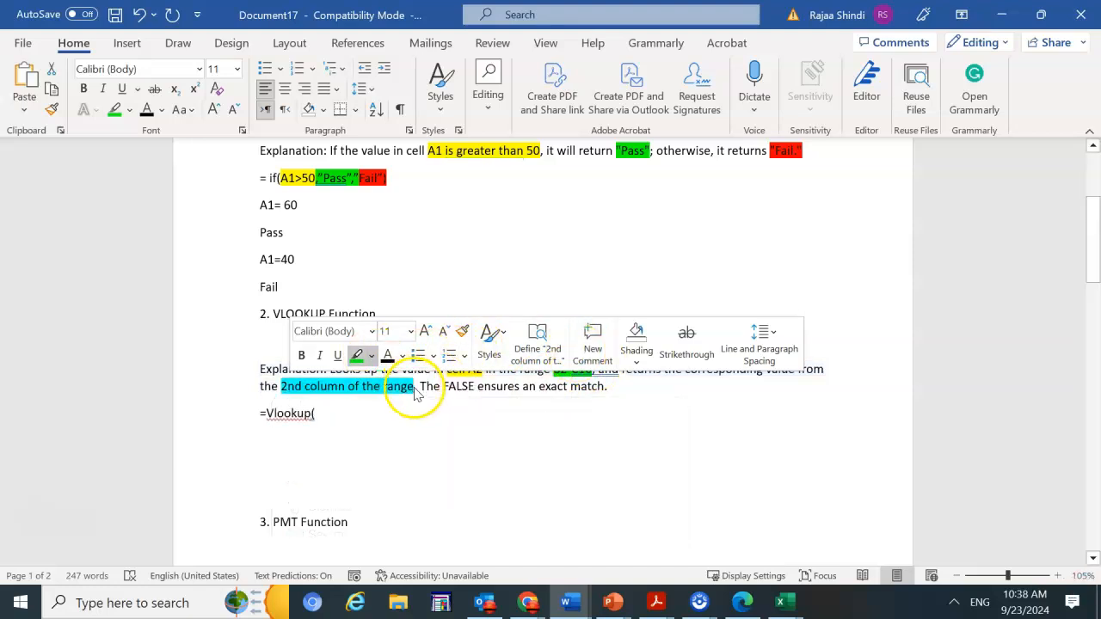
pyautogui.click(477, 448)
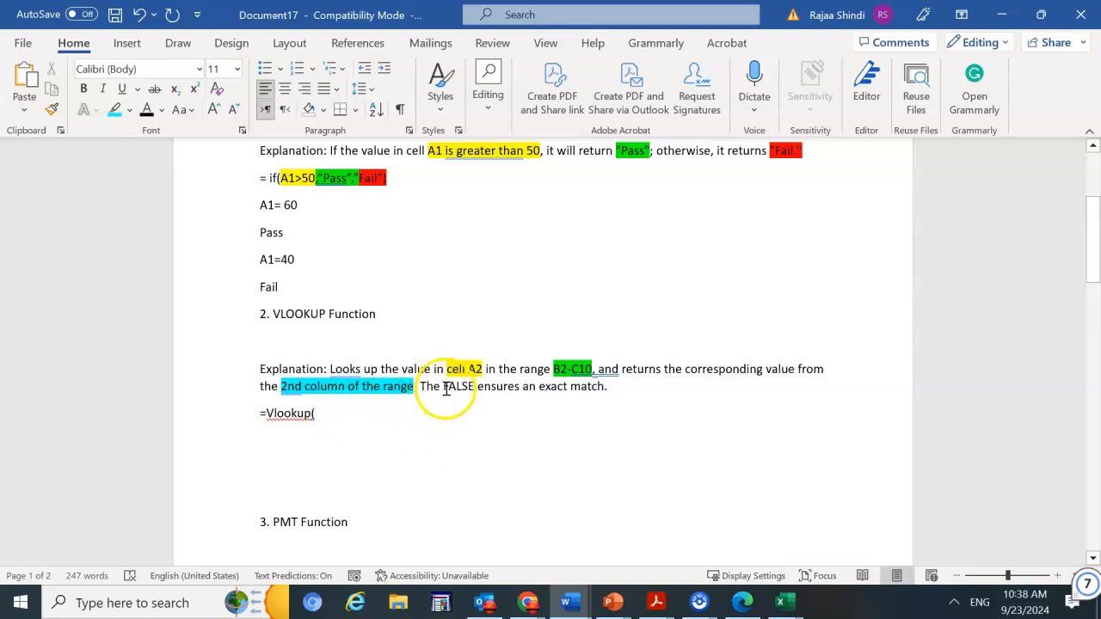
# Highlight the sentence "The FALSE ensures an exact match." in pink
pyautogui.moveTo(444, 387); pyautogui.dragTo(609, 386)
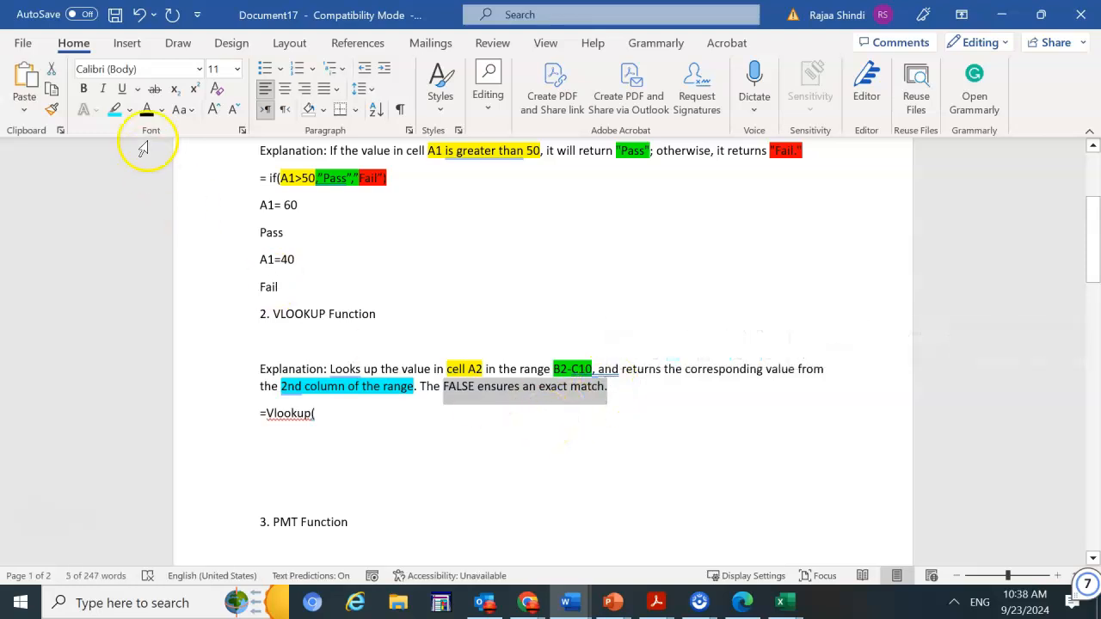
pyautogui.click(129, 110)
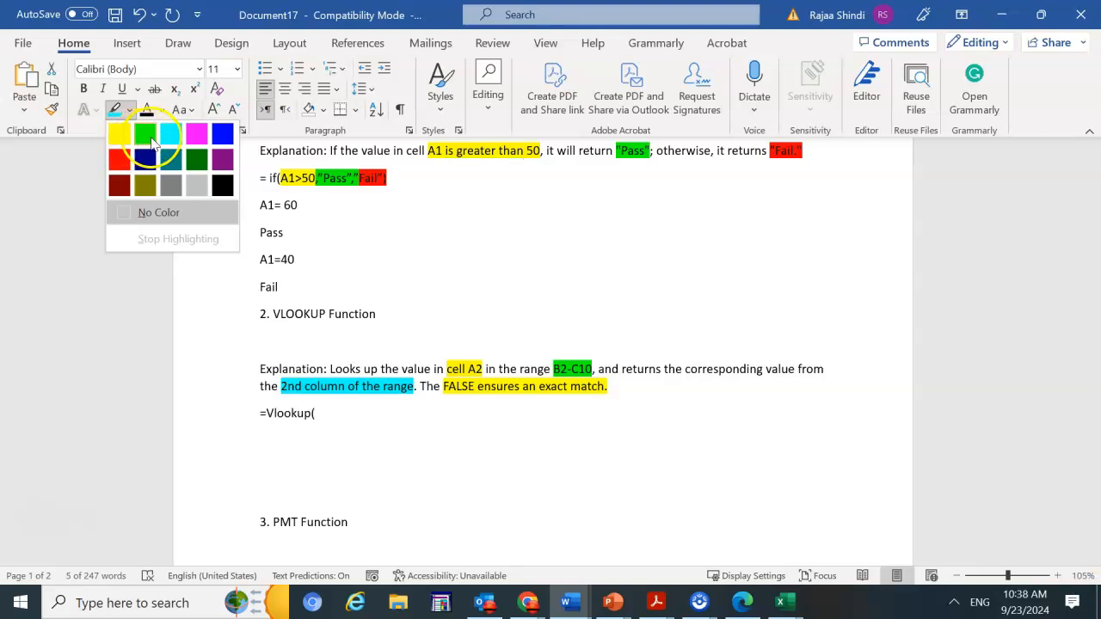
pyautogui.click(200, 142)
# Complete the formula as =Vlookup(A2,B2:C10,2,False)
pyautogui.click(399, 378)
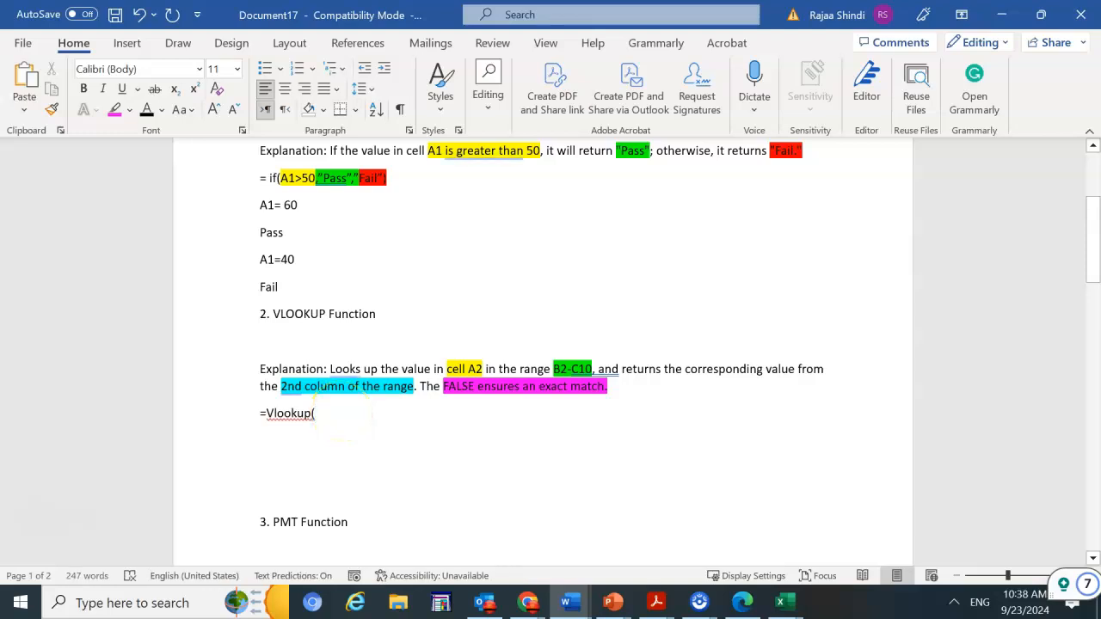
pyautogui.write('A2')
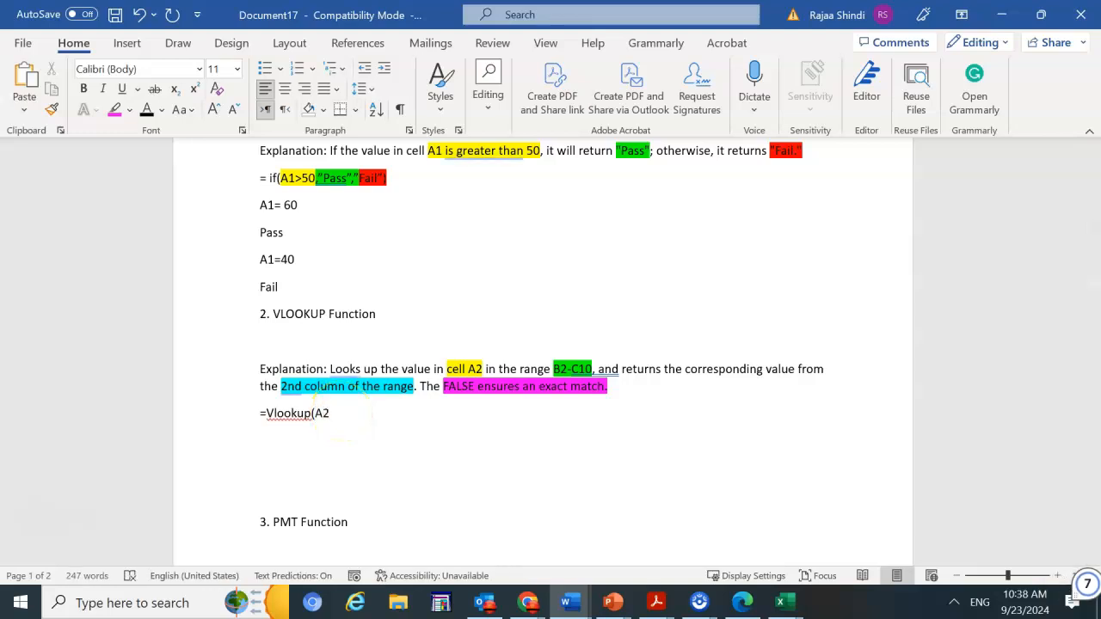
pyautogui.write(',')
pyautogui.write('B2:C10')
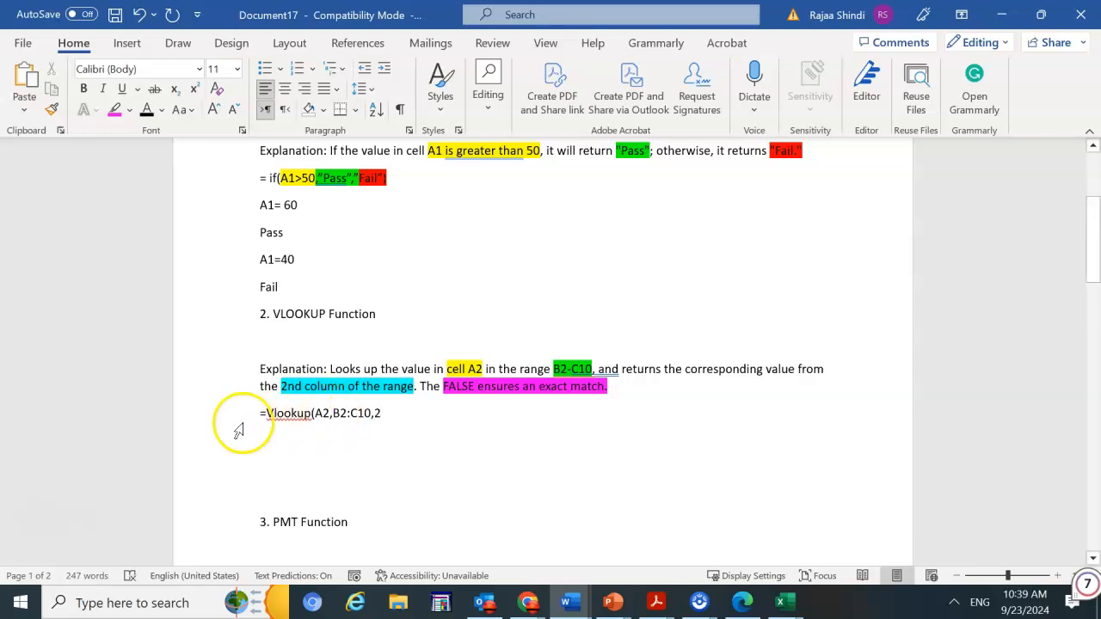
pyautogui.write(',2')
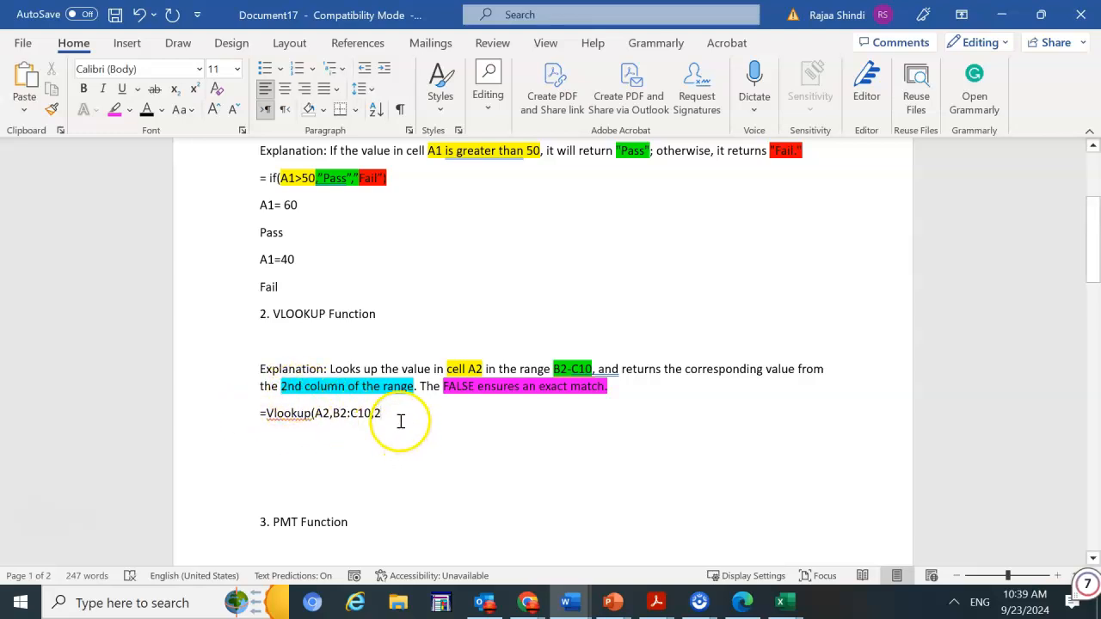
pyautogui.write(',False)')
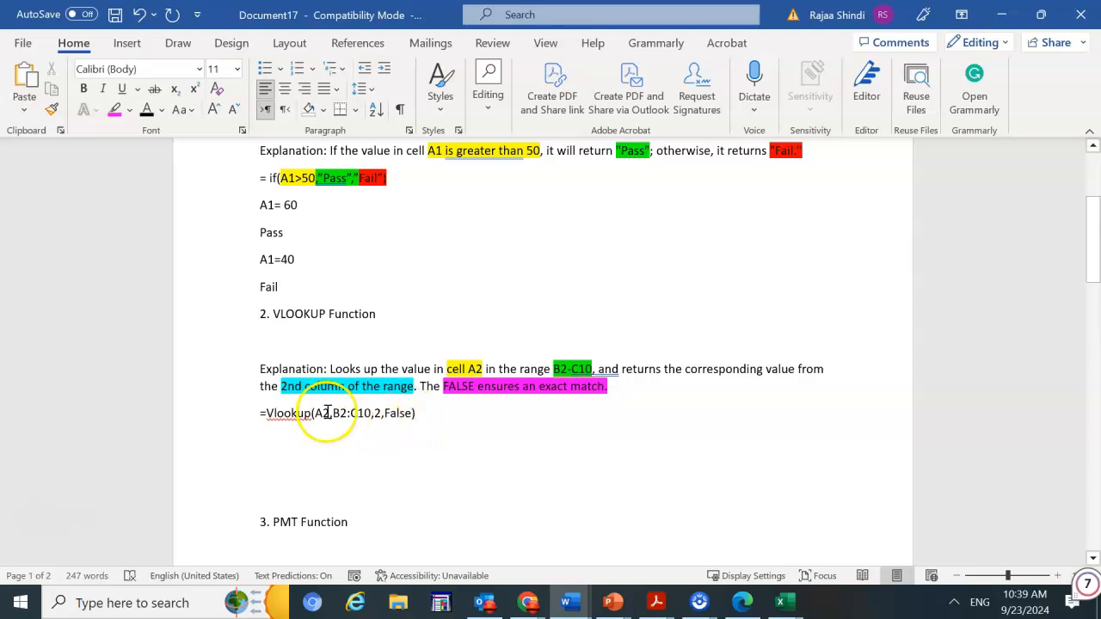
# Highlight the A2 argument in the formula in yellow
pyautogui.moveTo(330, 412); pyautogui.dragTo(318, 413)
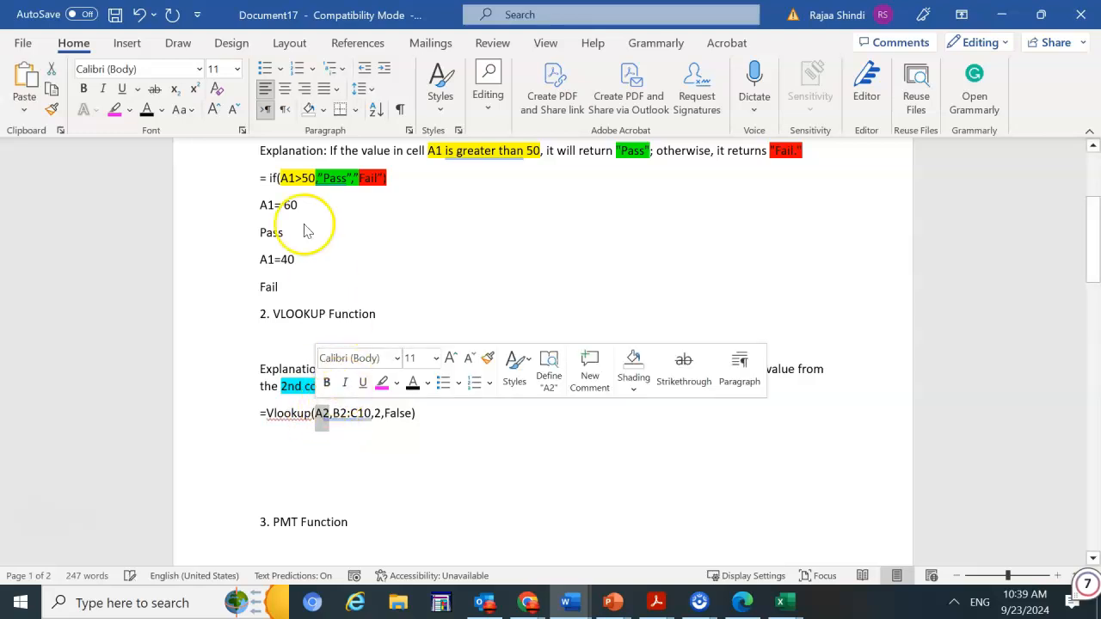
pyautogui.click(129, 110)
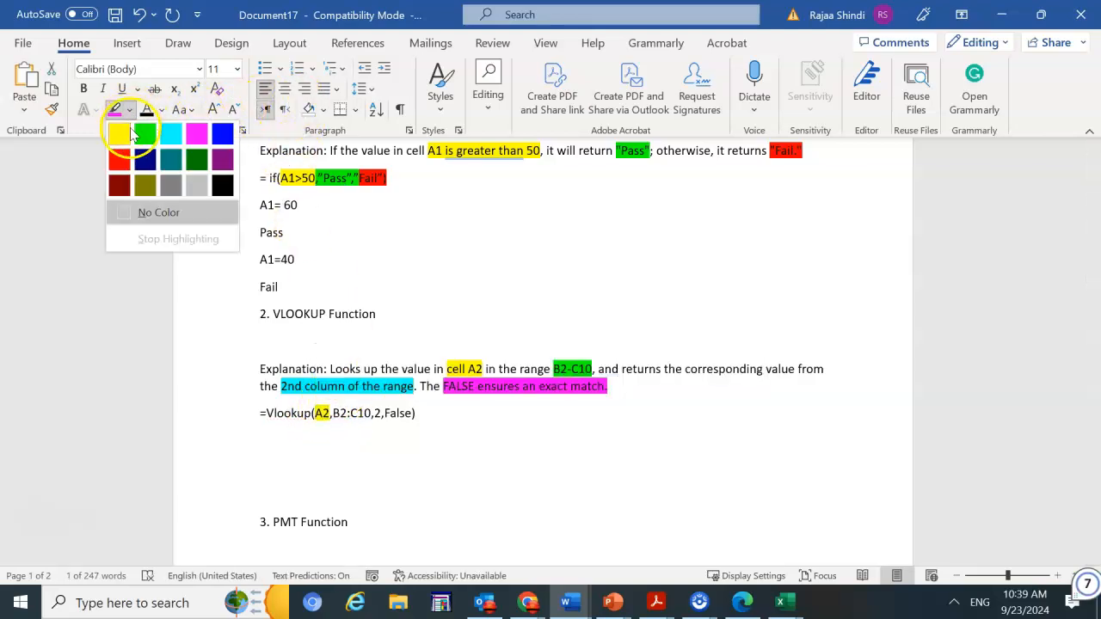
pyautogui.click(117, 130)
# Highlight the B2:C10 argument in the formula in bright green
pyautogui.moveTo(372, 412); pyautogui.dragTo(332, 413)
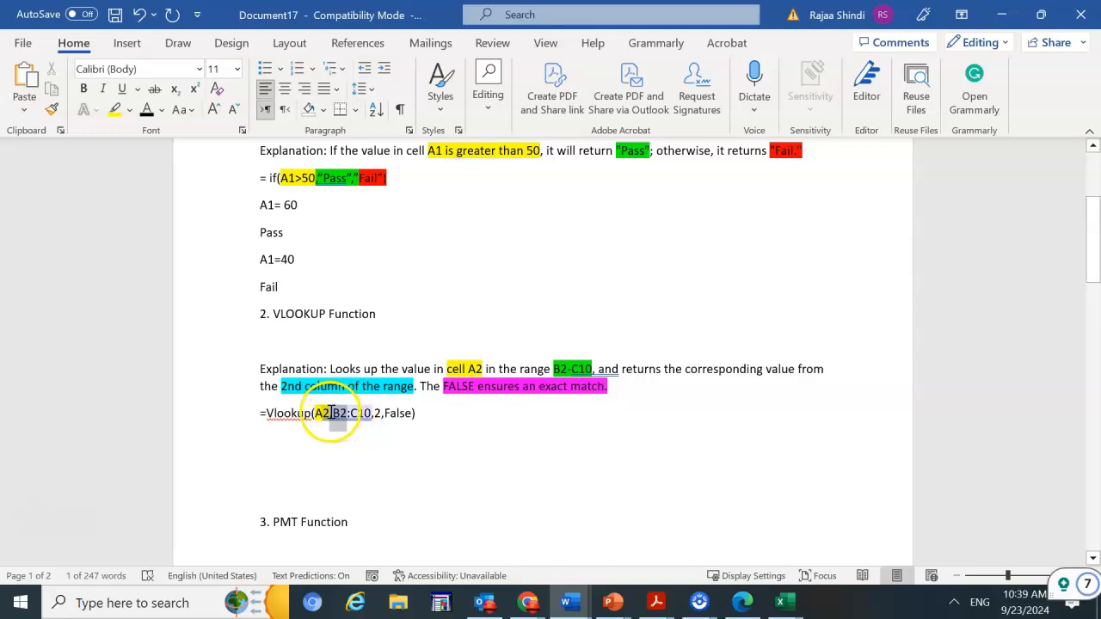
pyautogui.click(129, 110)
pyautogui.click(144, 134)
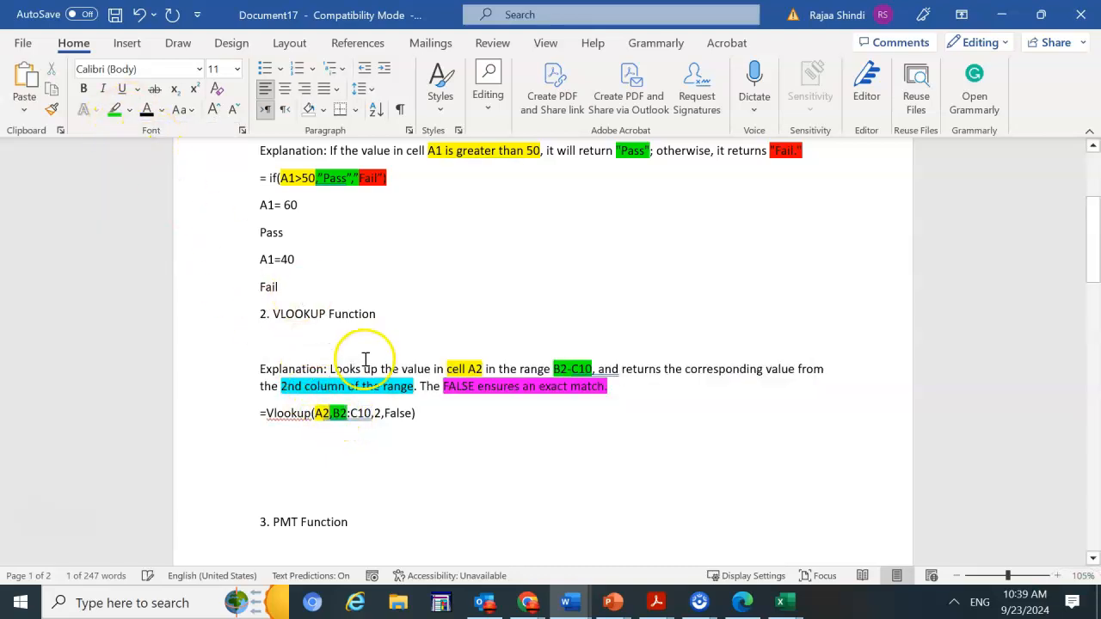
pyautogui.moveTo(372, 414); pyautogui.dragTo(331, 413)
pyautogui.click(409, 383)
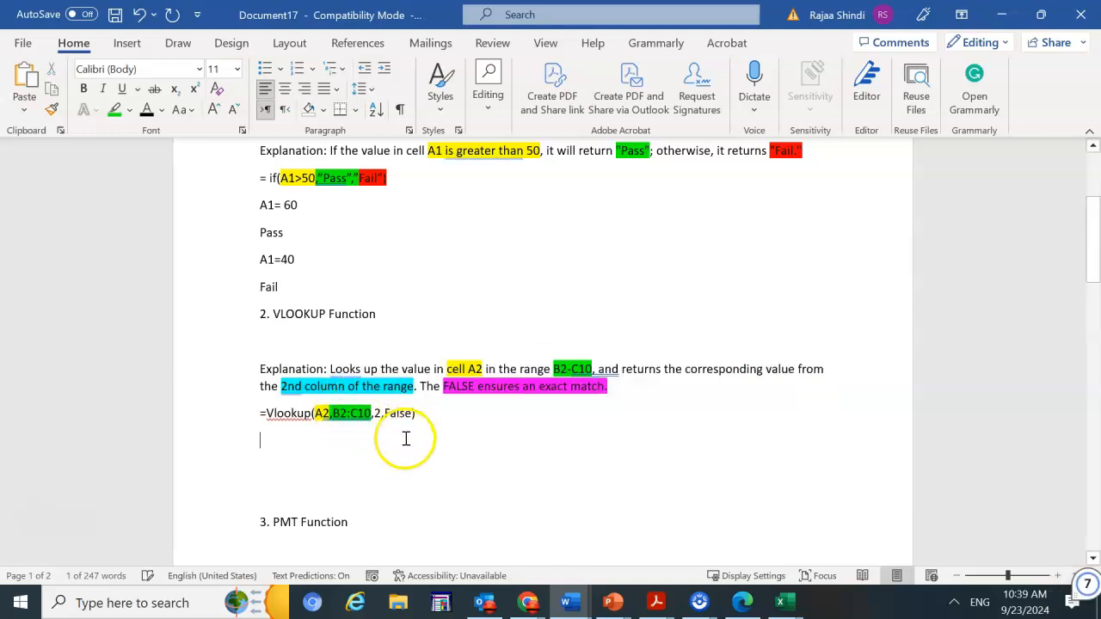
# Highlight the column index 2 in the formula in turquoise
pyautogui.click(377, 416)
pyautogui.doubleClick(377, 416)
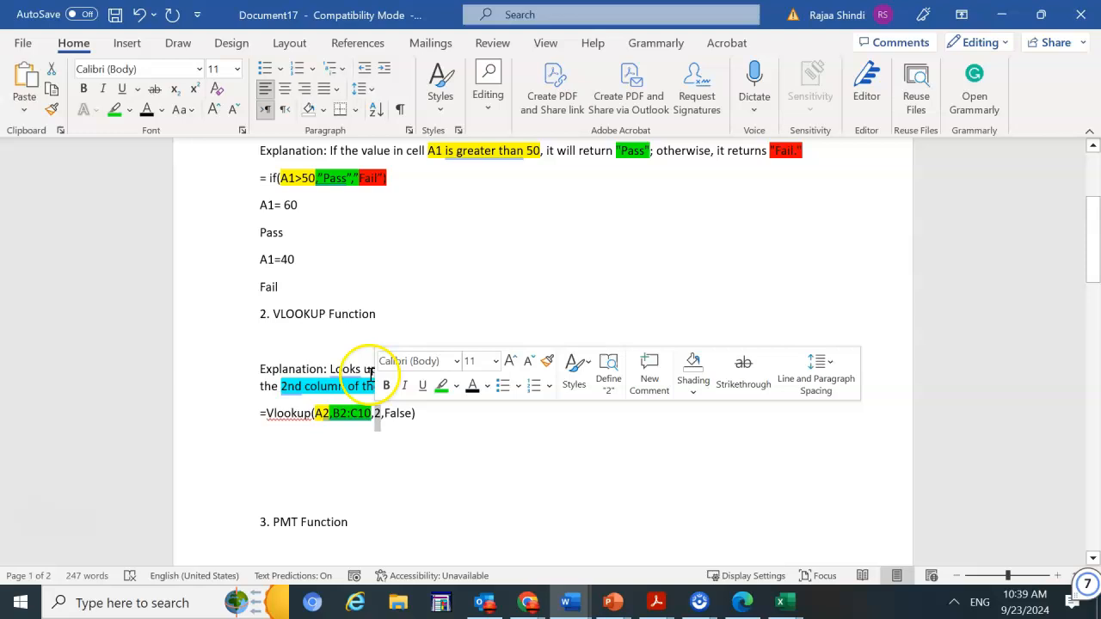
pyautogui.click(456, 385)
pyautogui.click(498, 411)
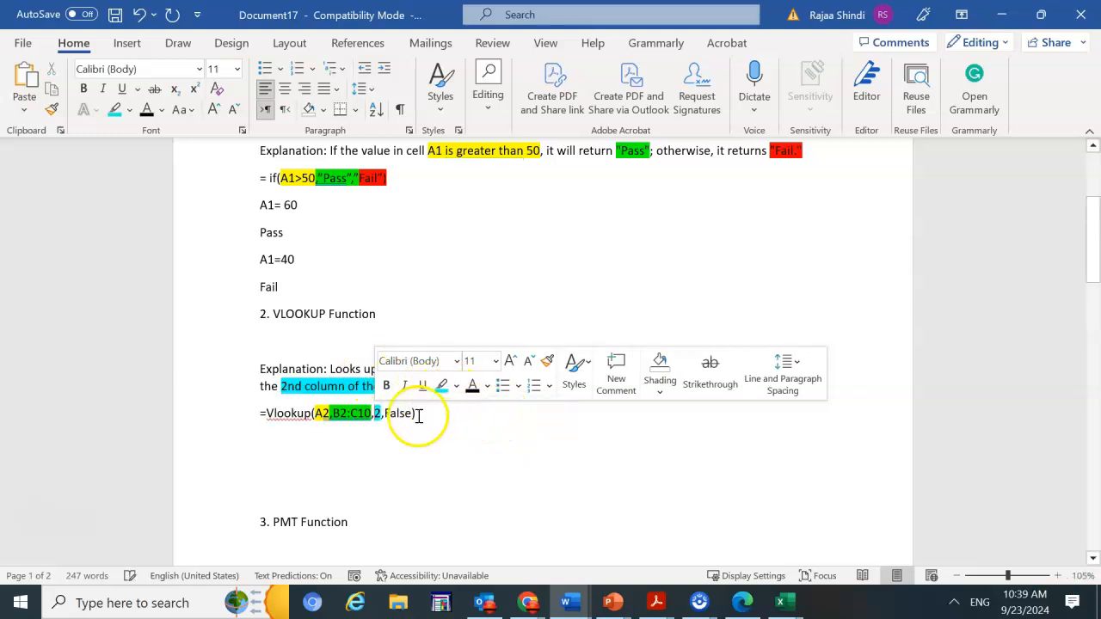
# Highlight the False argument in the formula in pink
pyautogui.moveTo(413, 414); pyautogui.dragTo(387, 414)
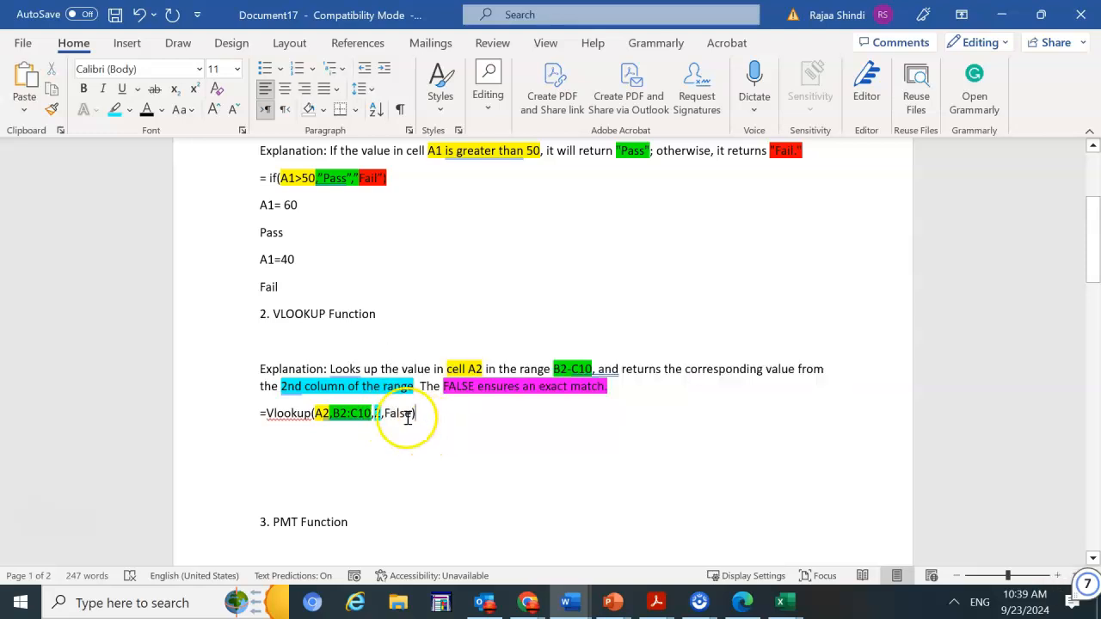
pyautogui.doubleClick(391, 414)
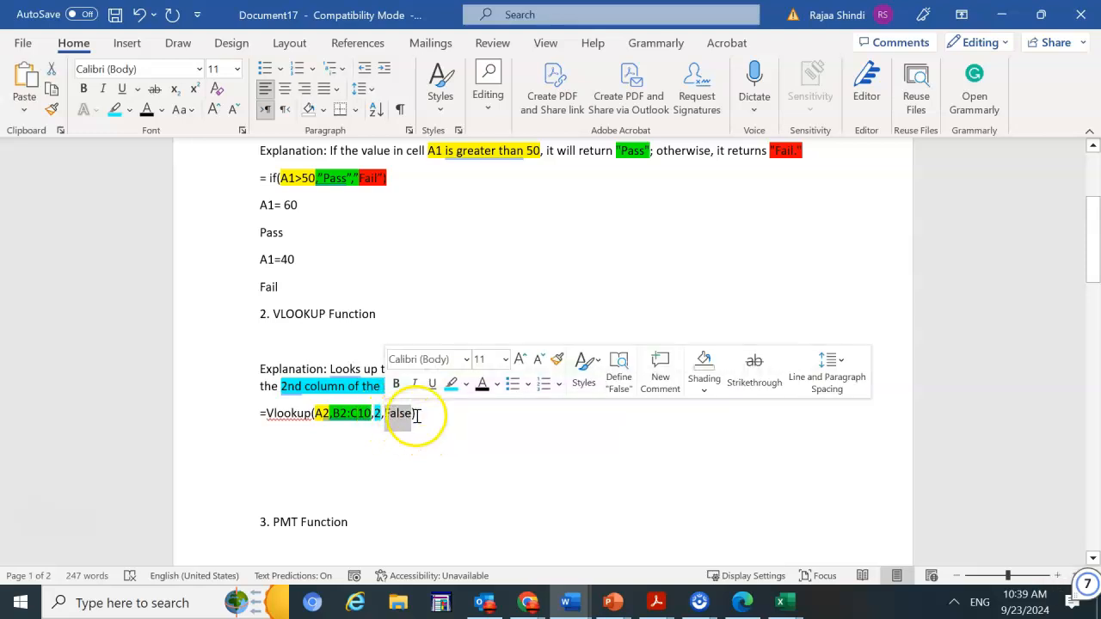
pyautogui.click(466, 385)
pyautogui.click(533, 408)
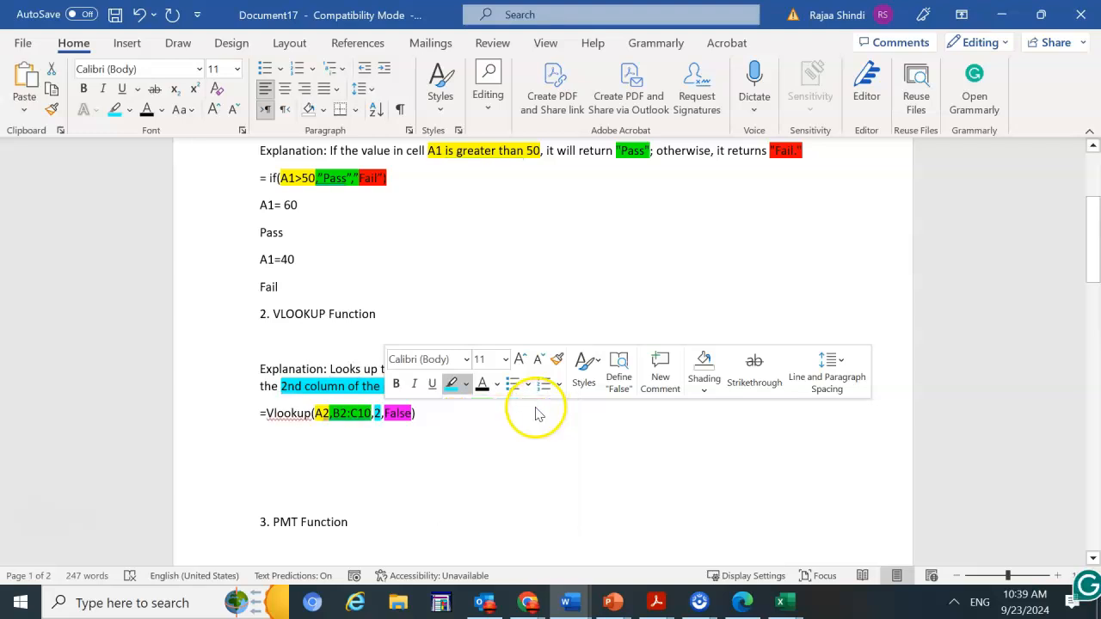
pyautogui.click(436, 437)
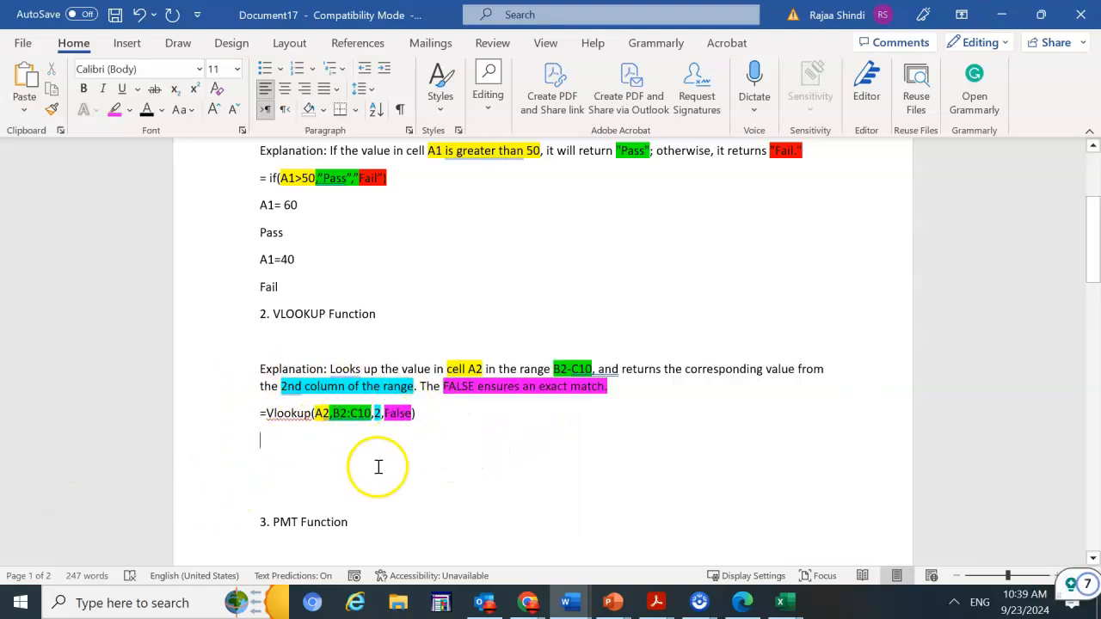
# Increase the font size of the VLOOKUP explanation and formula by two steps
pyautogui.moveTo(435, 411); pyautogui.dragTo(240, 349)
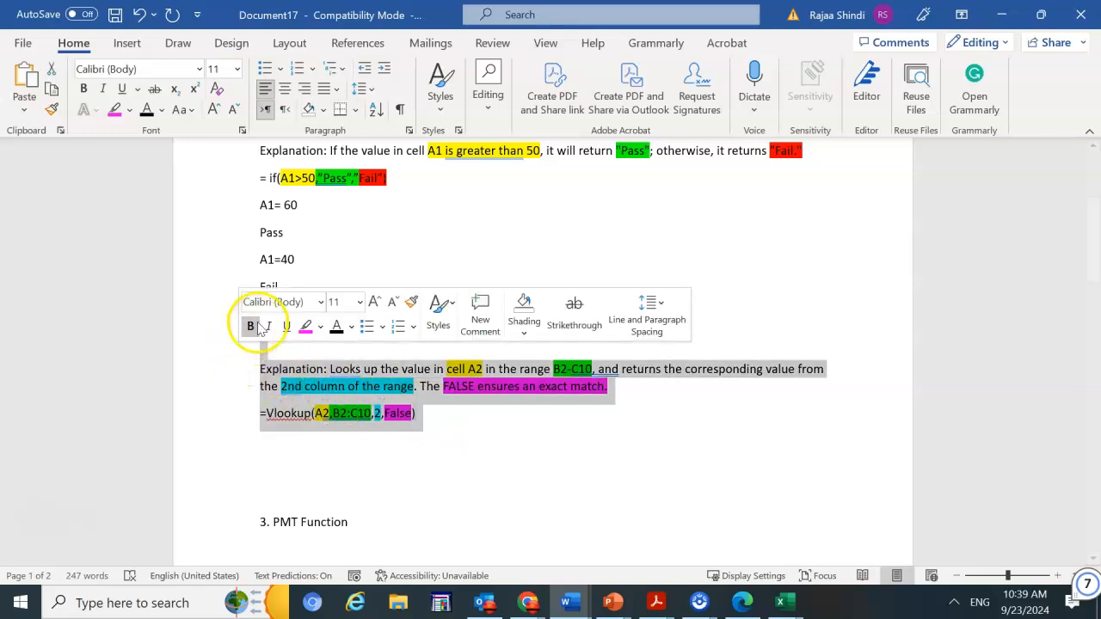
pyautogui.click(213, 109)
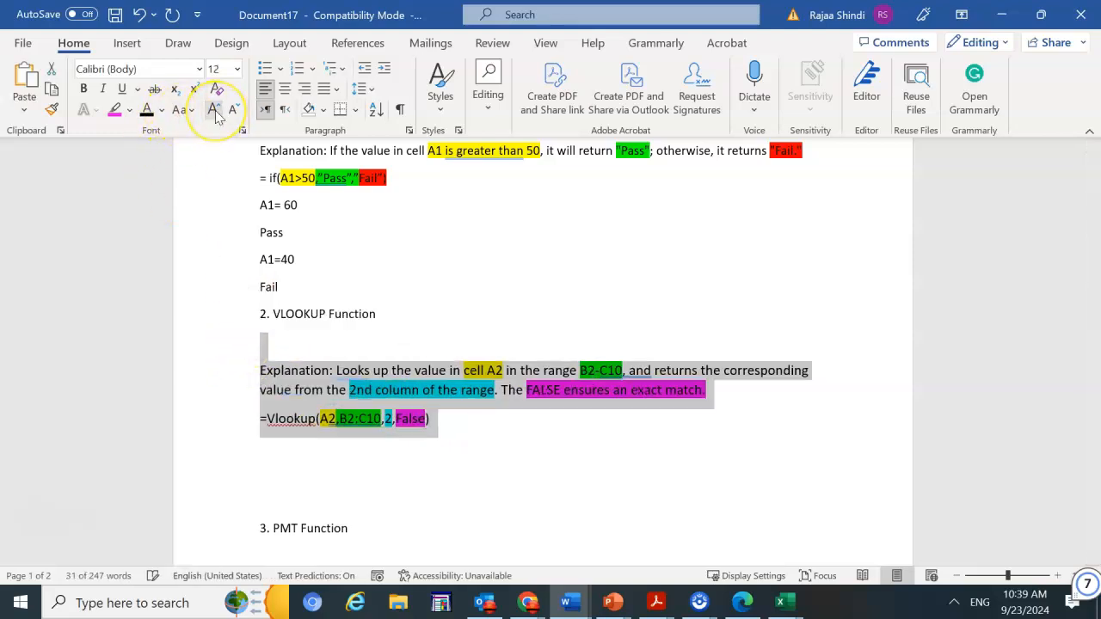
pyautogui.click(213, 109)
# Delete the extra empty line below the VLOOKUP formula
pyautogui.scroll(-2, 413, 491)
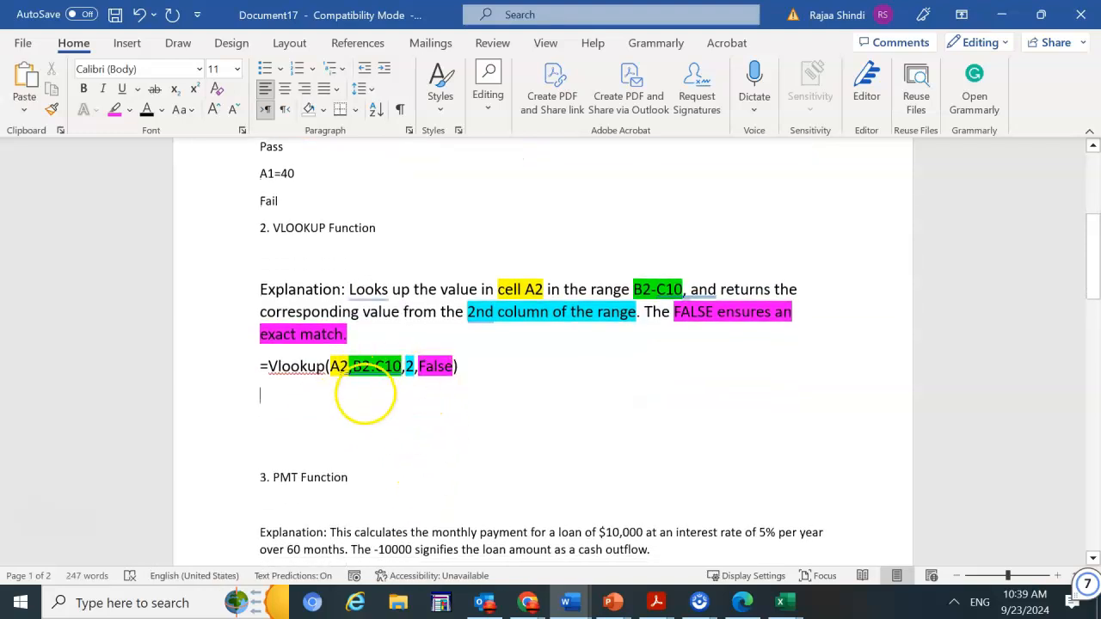
pyautogui.click(303, 430)
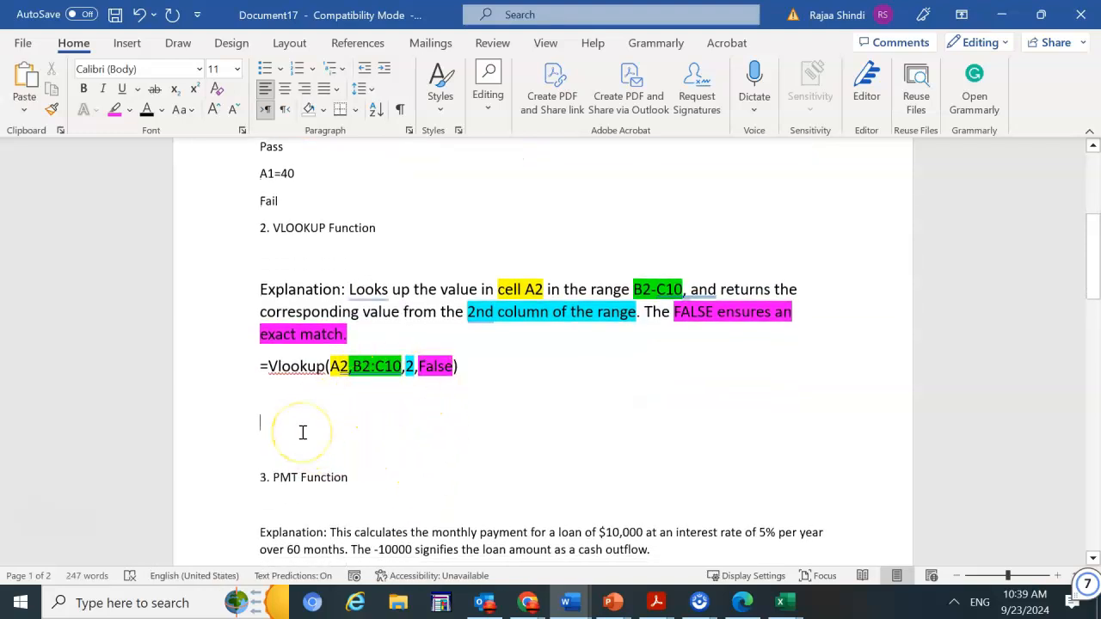
pyautogui.press('BackSpace')
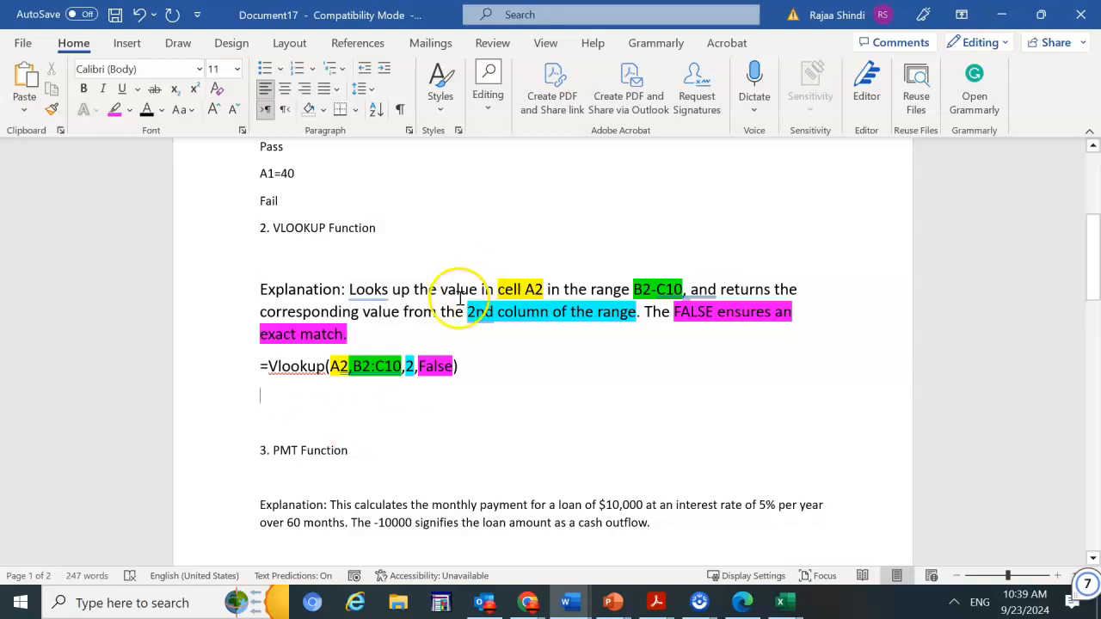
pyautogui.scroll(-1, 533, 417)
pyautogui.scroll(-1, 533, 417)
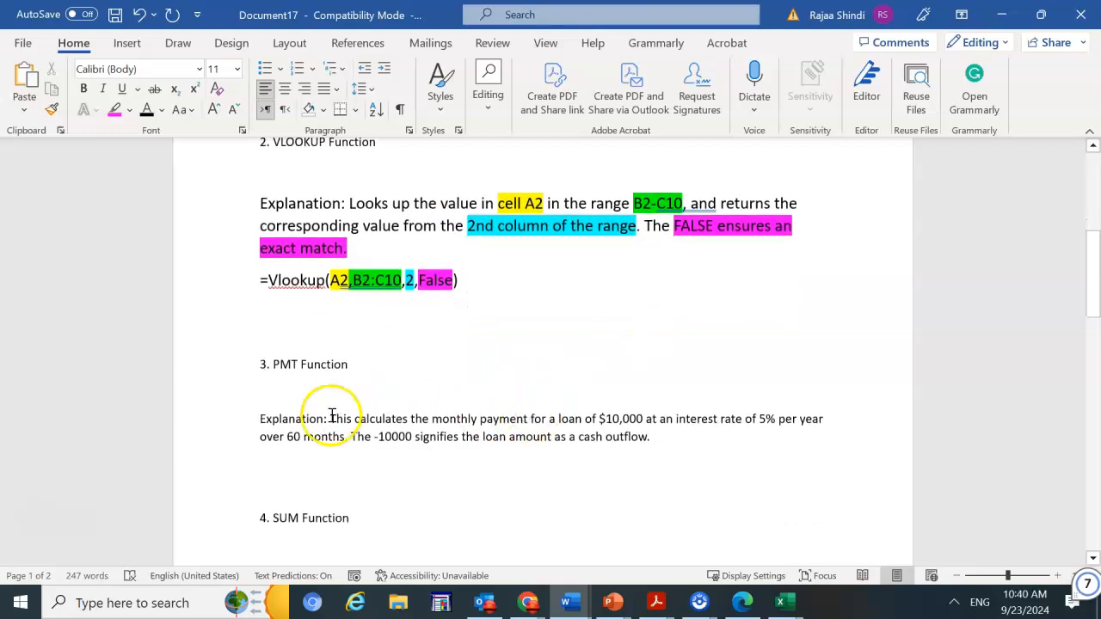